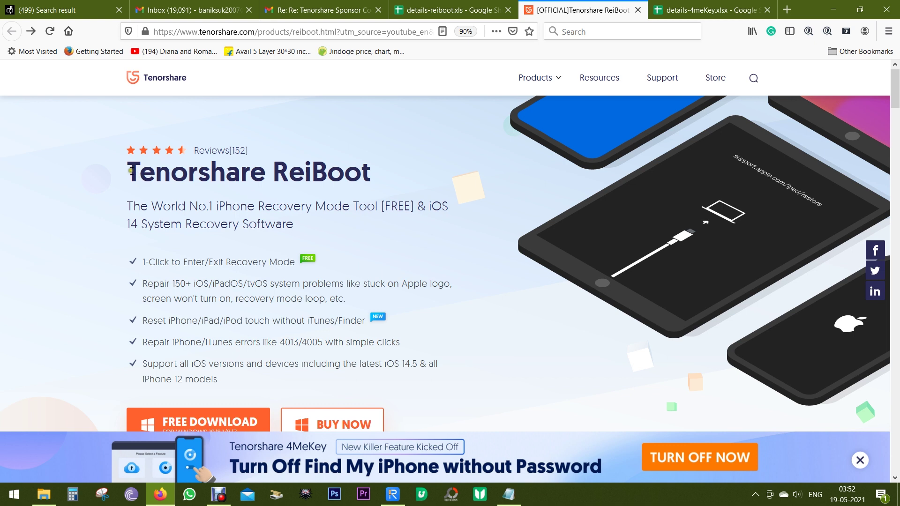
Highlight the ReiBoot heading and the 'Apple logo' and 'screen won't turn on' phrases
drag(131, 172, 373, 172)
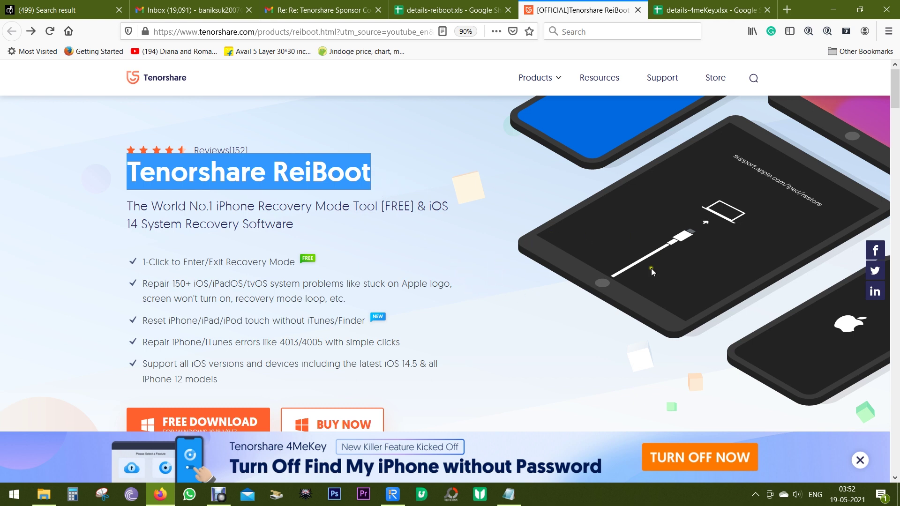
click(595, 261)
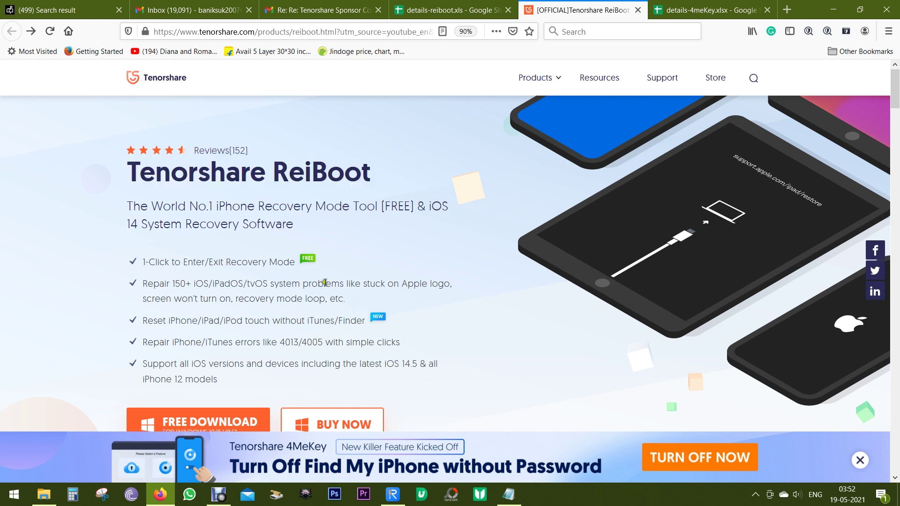
drag(401, 283, 453, 285)
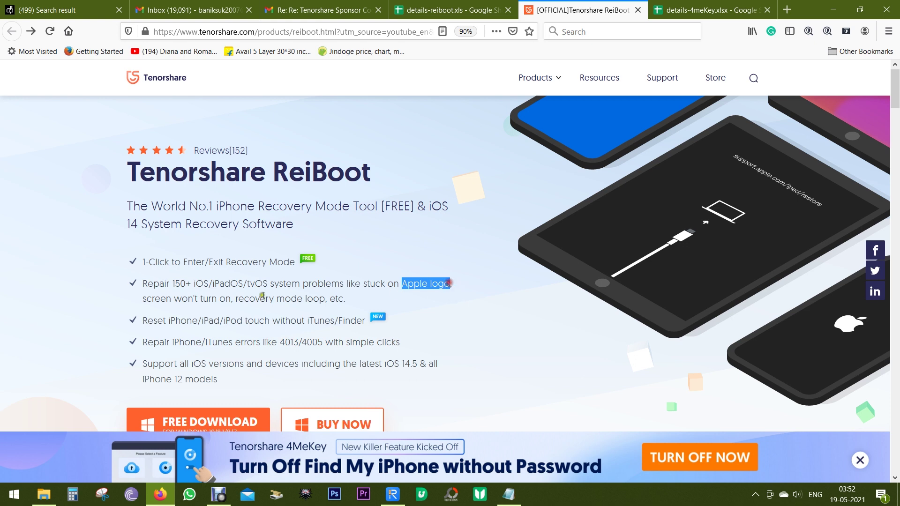
click(148, 301)
drag(148, 300, 348, 300)
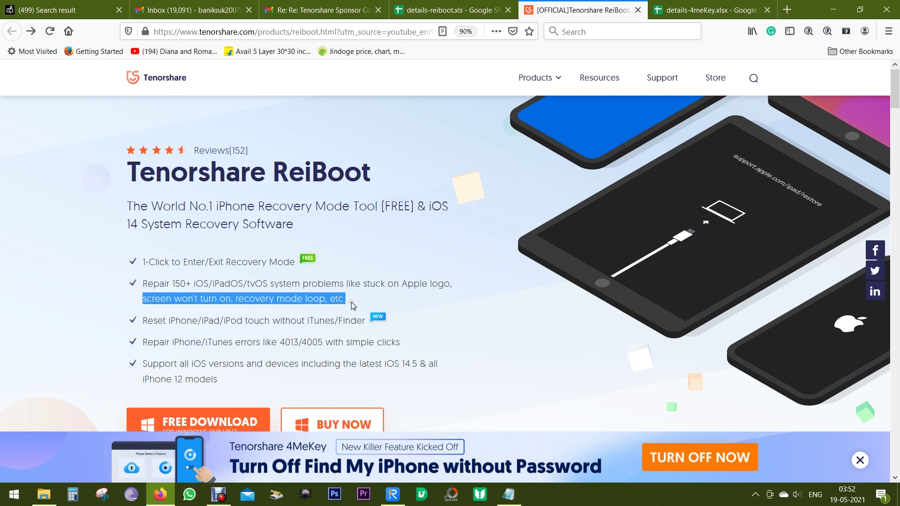
click(353, 305)
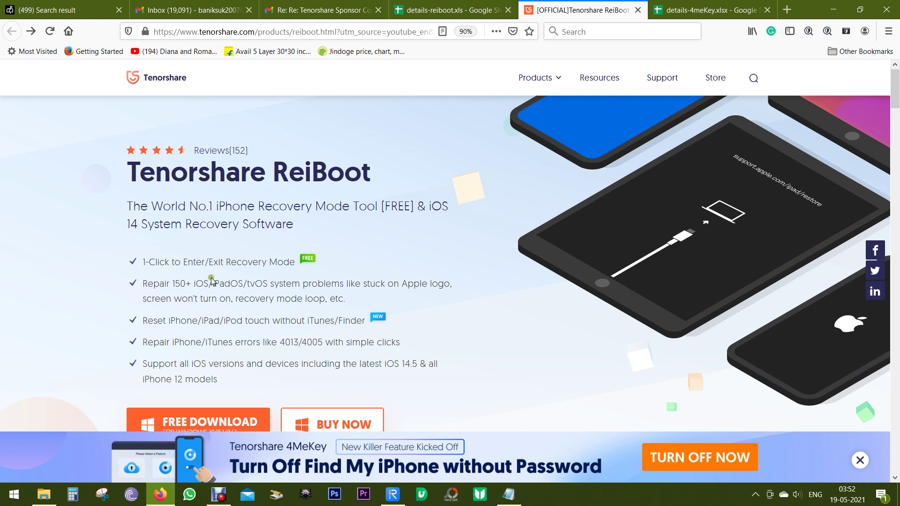
Highlight the 150+ iOS issues, 1-Click Recovery Mode, 4013/4005 and 'without iTunes/Finder' phrases
drag(172, 281, 269, 283)
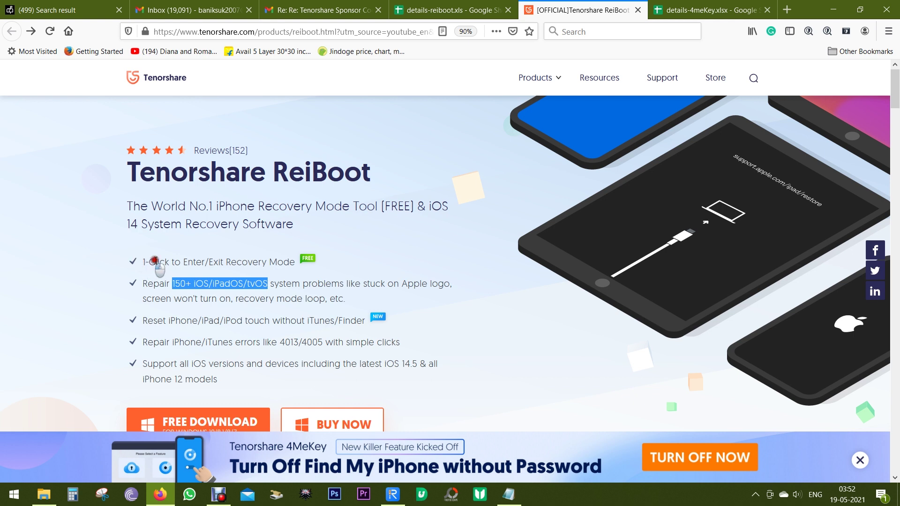
drag(143, 261, 295, 261)
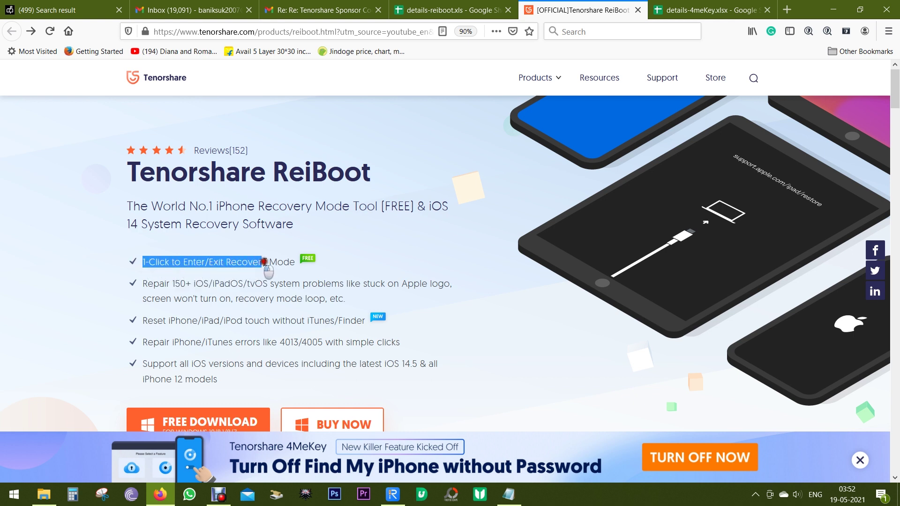
click(304, 274)
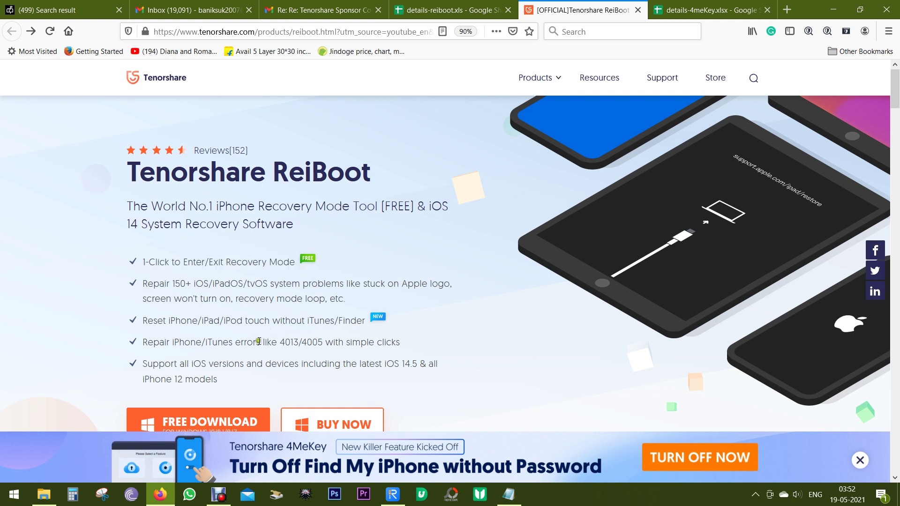
drag(280, 342, 400, 344)
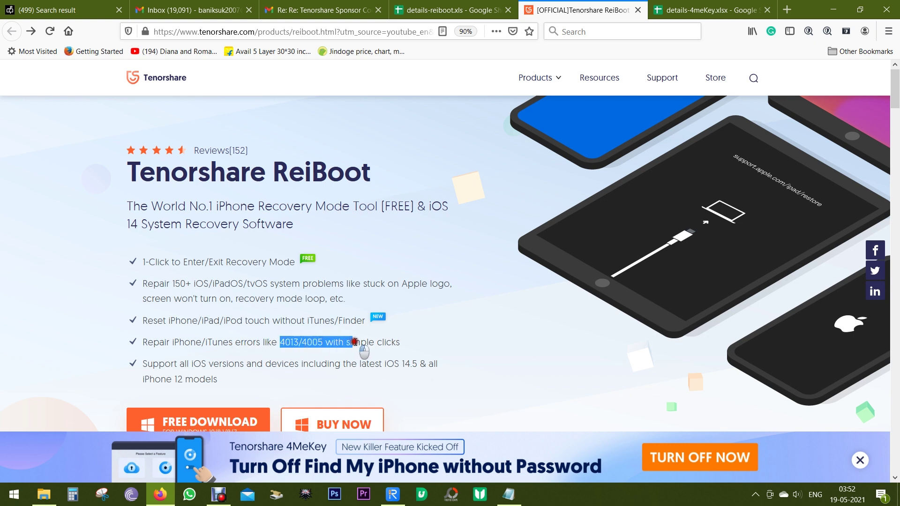
click(428, 341)
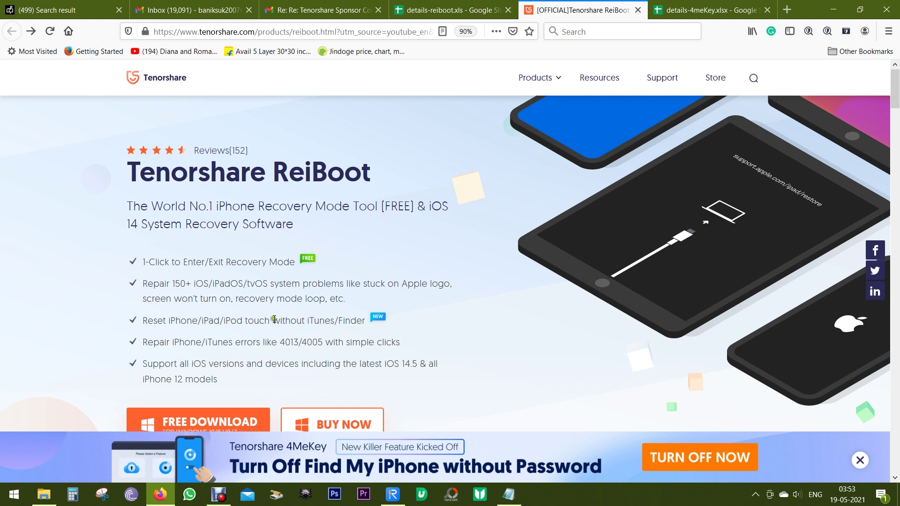
drag(274, 320, 364, 321)
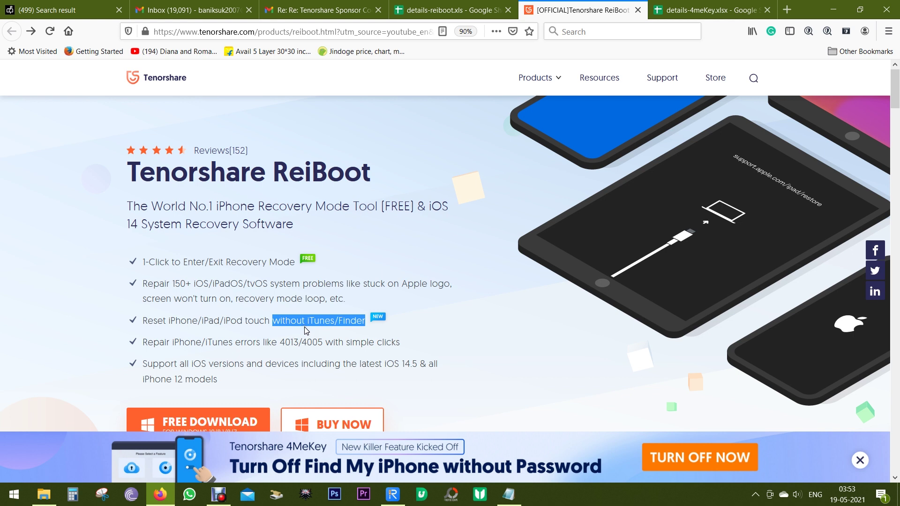
scroll(431, 286, down, 1)
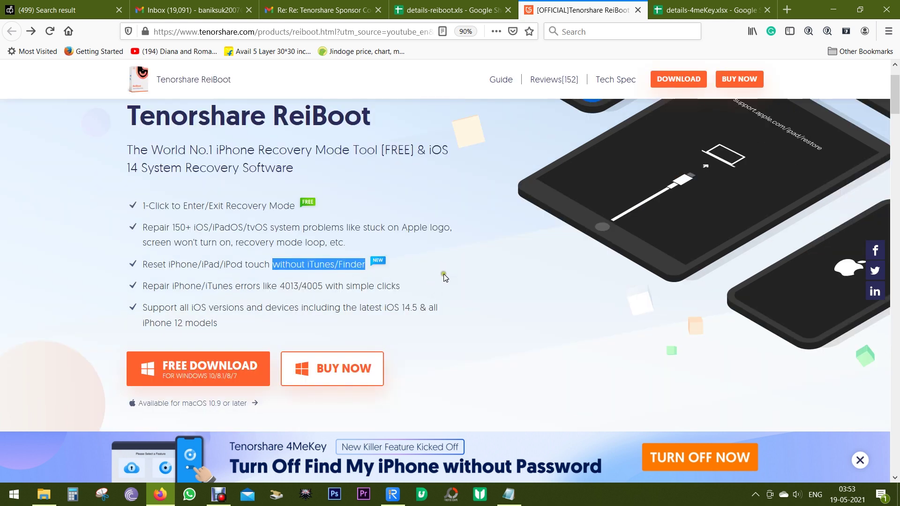
Highlight the iOS 14.5 and iPhone 12 support phrases and the free recovery-mode sentence
drag(358, 308, 440, 312)
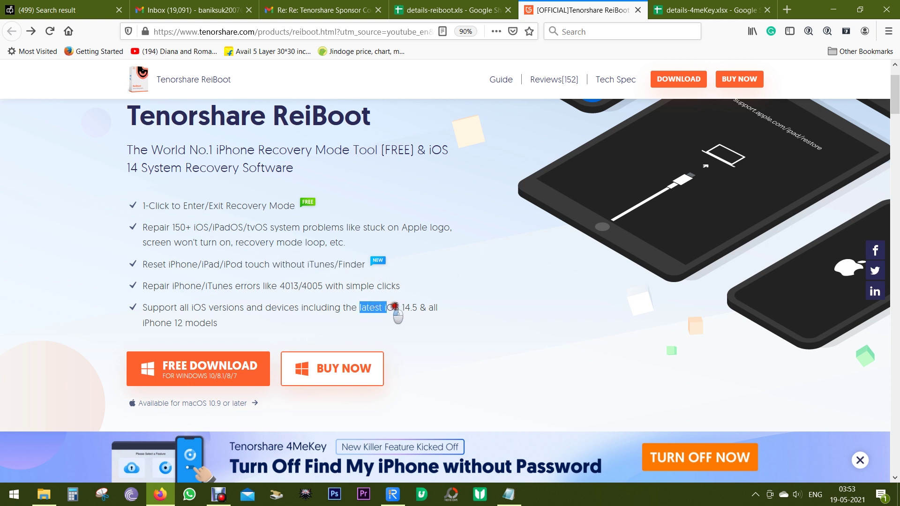
drag(143, 322, 219, 324)
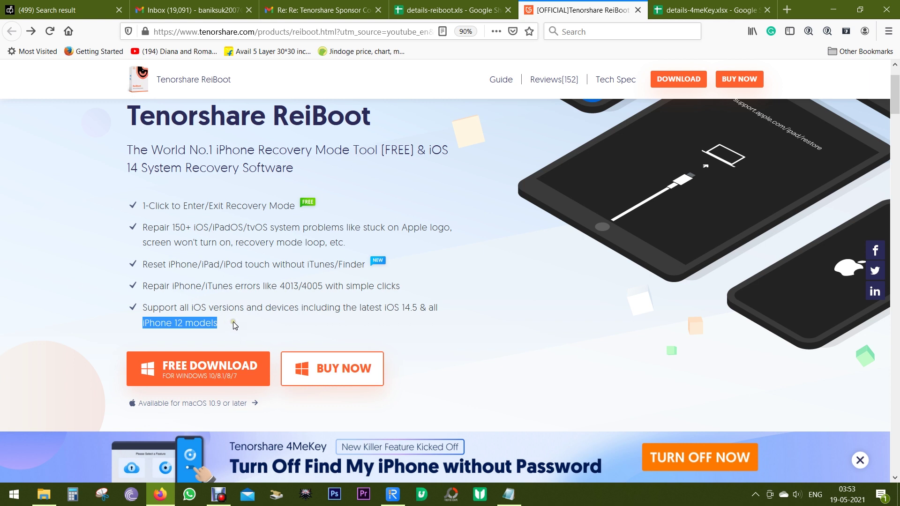
scroll(233, 321, down, 1)
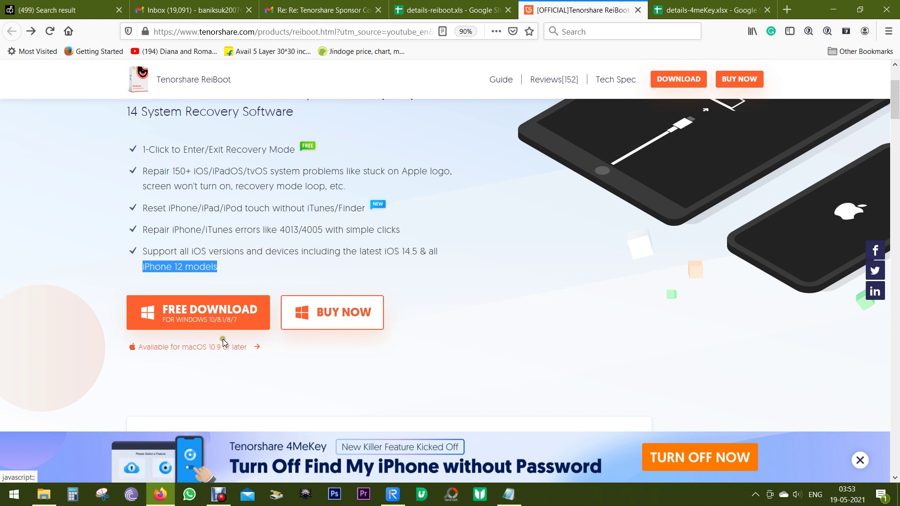
scroll(219, 352, down, 3)
scroll(220, 352, down, 3)
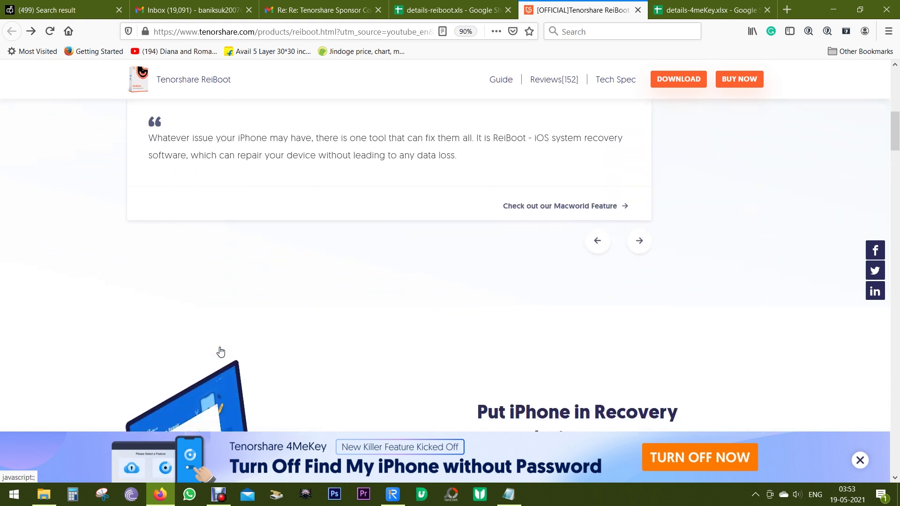
scroll(220, 351, down, 1)
scroll(220, 351, down, 4)
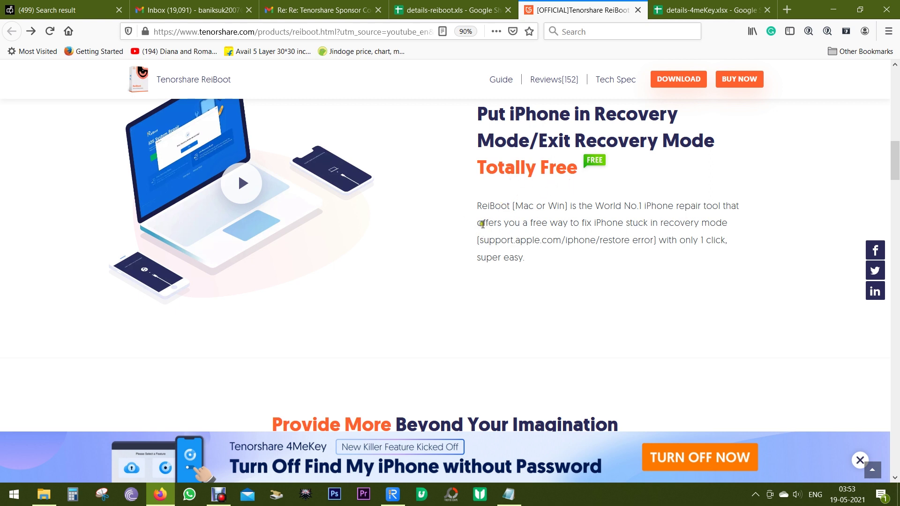
drag(475, 225, 731, 232)
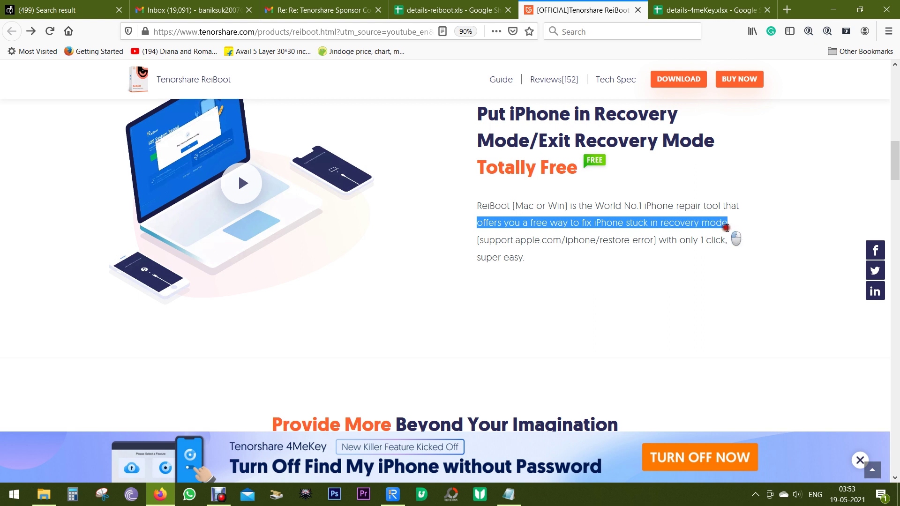
scroll(570, 275, down, 3)
scroll(571, 276, down, 2)
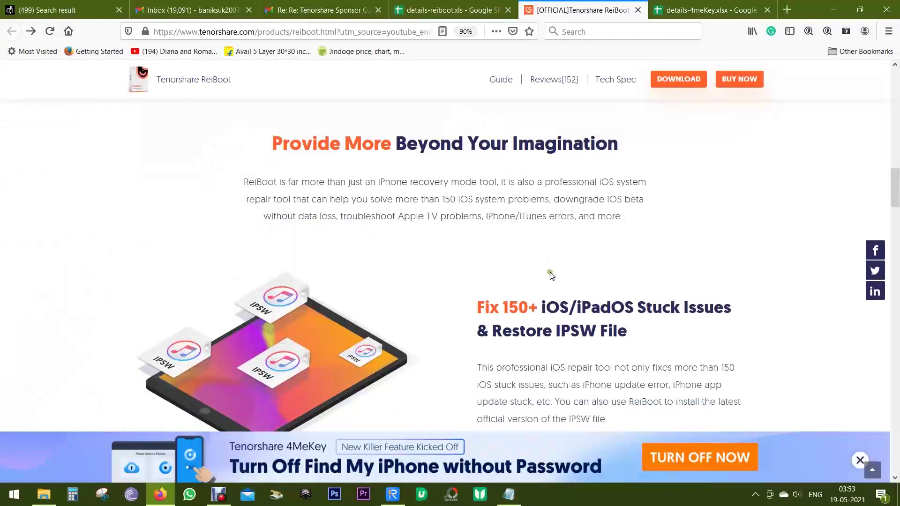
scroll(532, 247, down, 4)
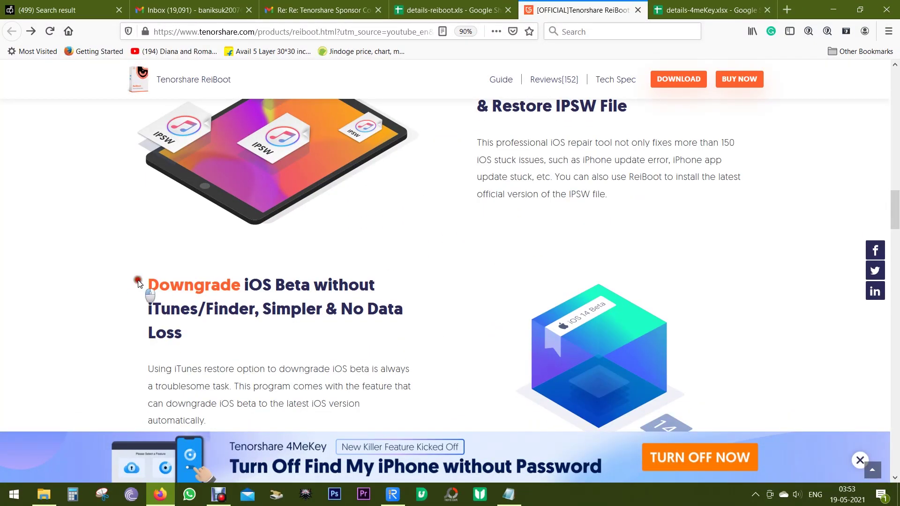
drag(138, 282, 311, 287)
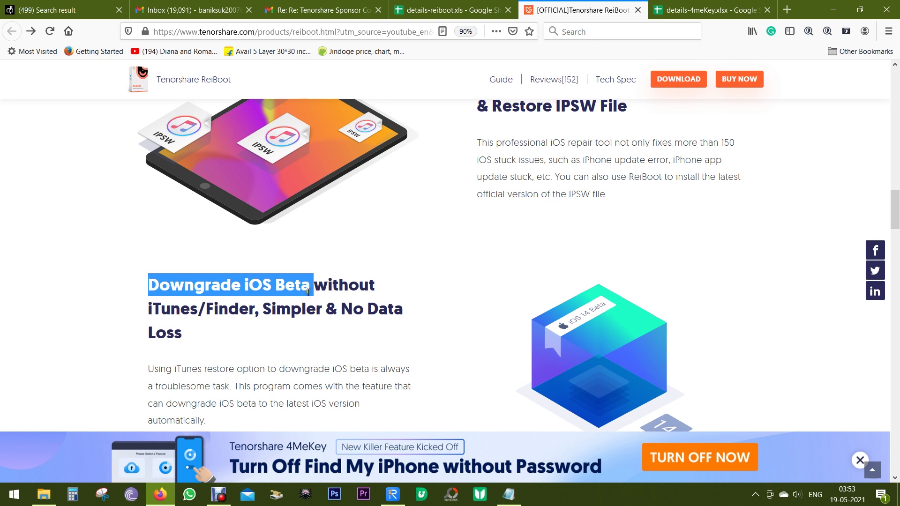
scroll(307, 289, up, 5)
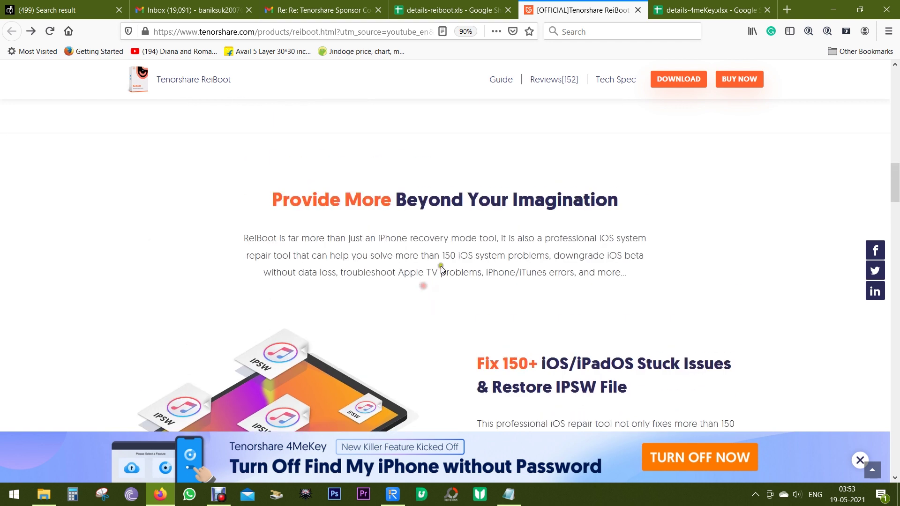
Highlight the Apple TV problems paragraph and the heading about resetting devices
drag(397, 274, 613, 284)
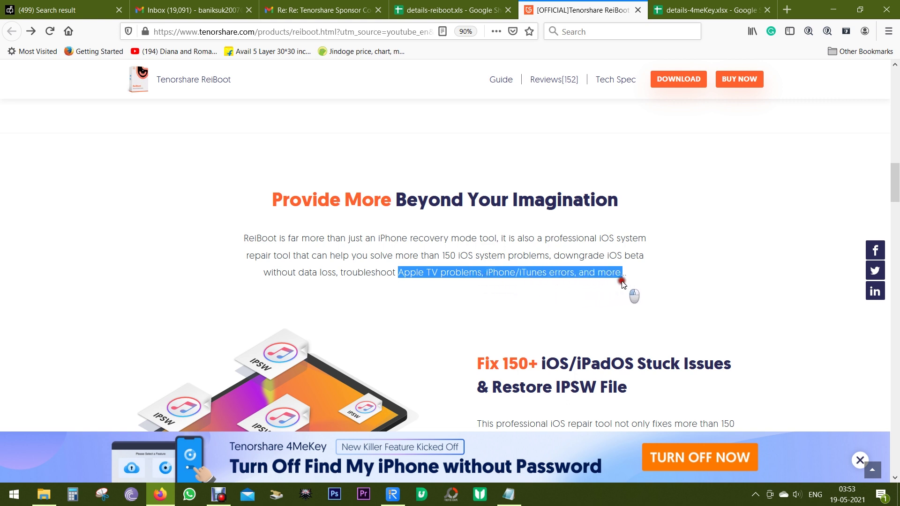
click(609, 296)
scroll(609, 298, down, 1)
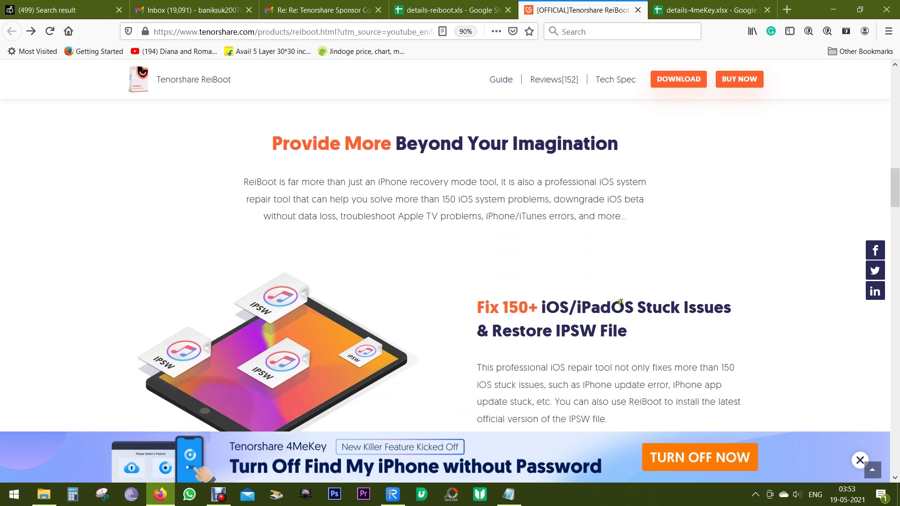
drag(635, 307, 628, 331)
scroll(621, 349, down, 2)
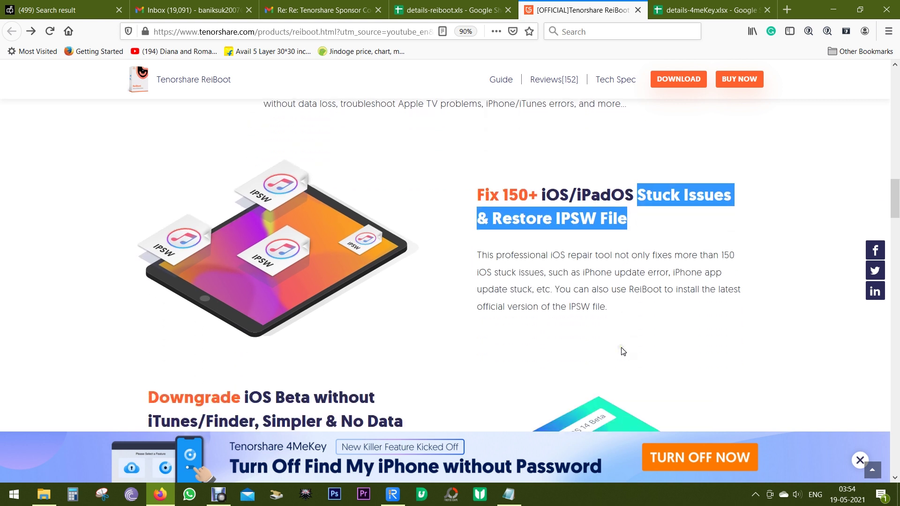
scroll(622, 349, down, 2)
scroll(621, 350, down, 2)
scroll(622, 352, down, 4)
scroll(608, 349, down, 2)
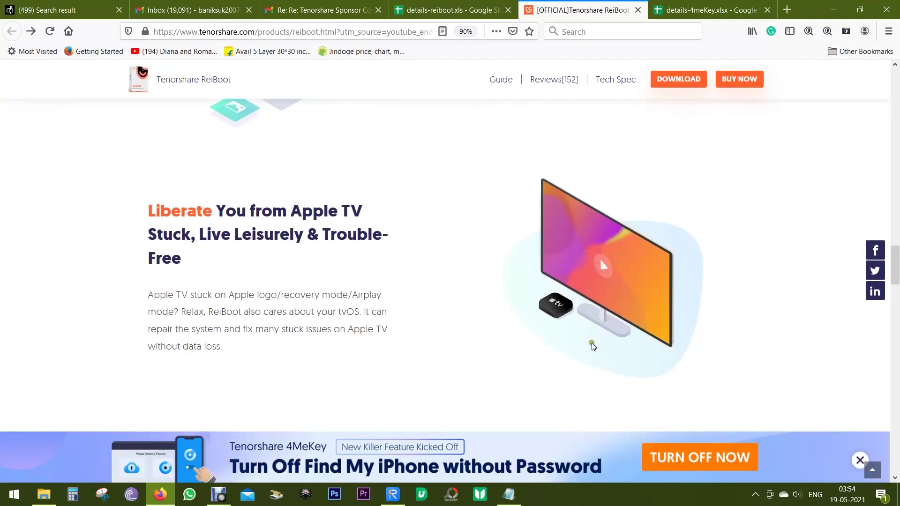
scroll(245, 295, down, 1)
scroll(246, 295, down, 4)
scroll(245, 298, up, 1)
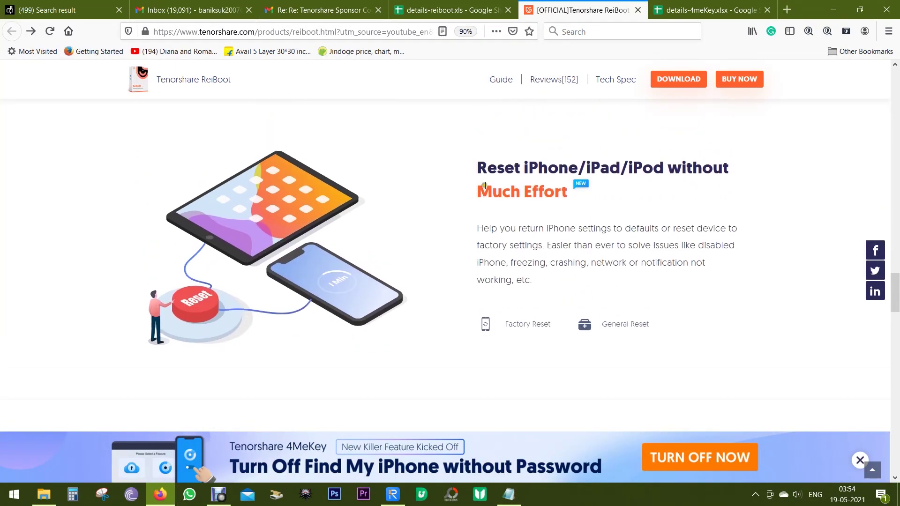
drag(476, 162, 741, 180)
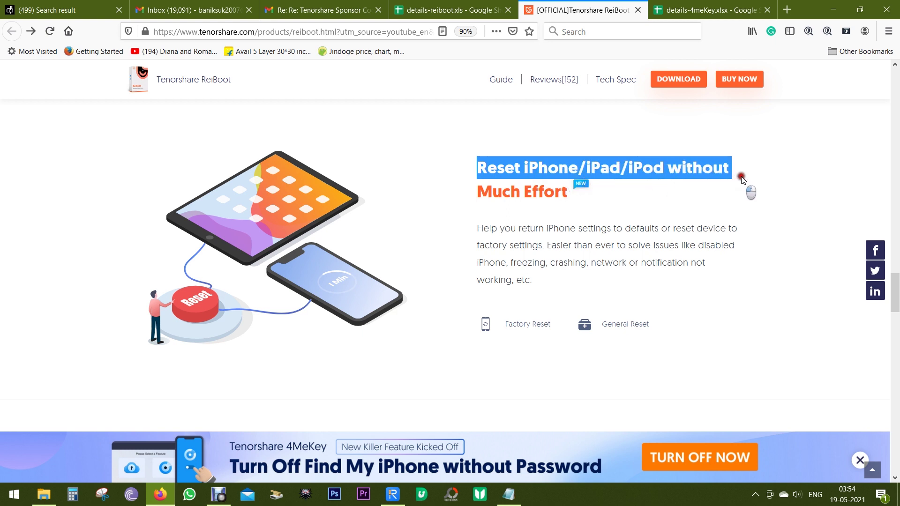
click(727, 199)
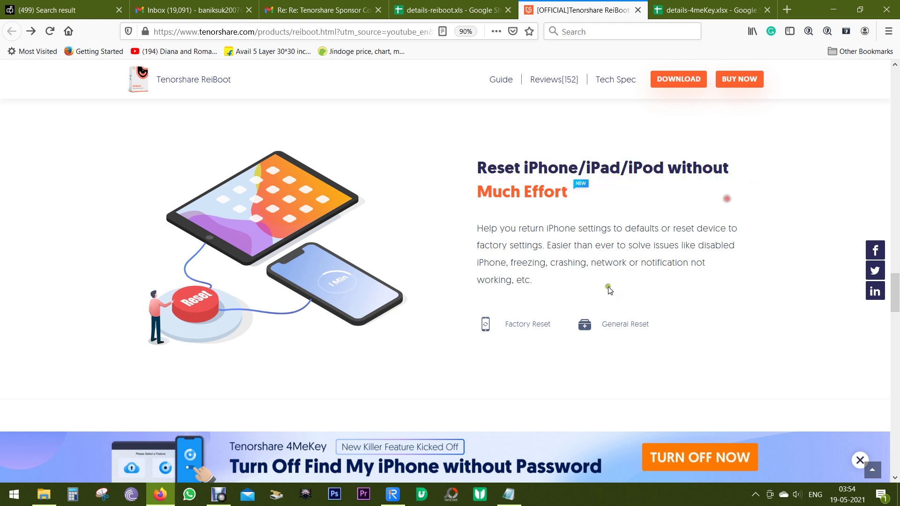
scroll(235, 264, down, 3)
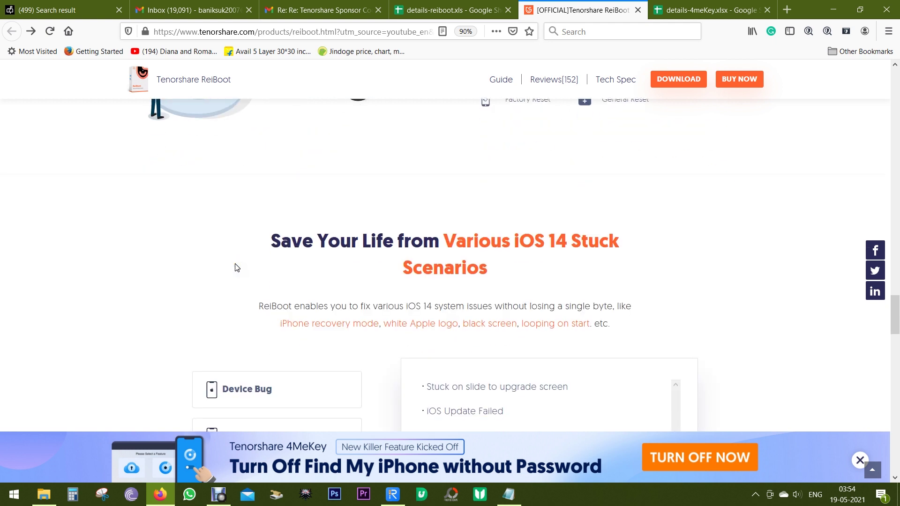
scroll(234, 265, down, 2)
scroll(236, 266, down, 2)
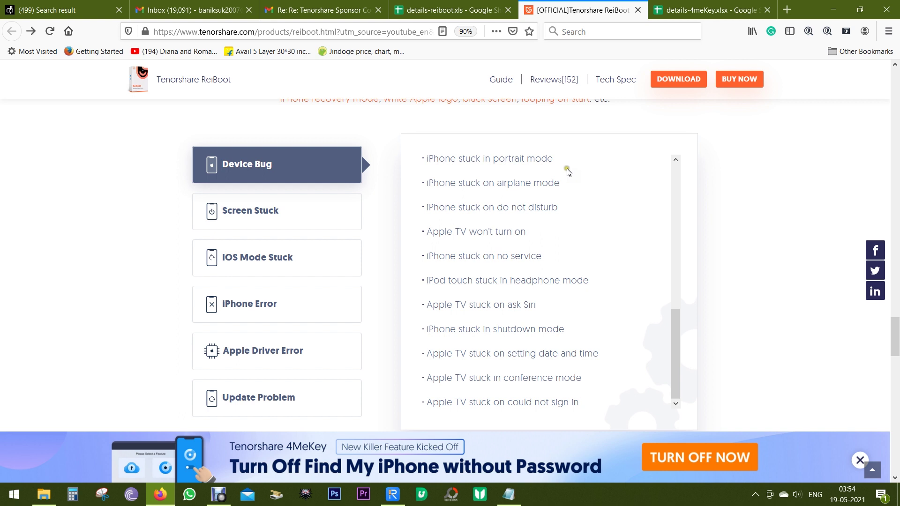
Show the Screen Stuck issue list in the stuck-scenarios section
click(567, 219)
click(571, 297)
scroll(571, 299, up, 2)
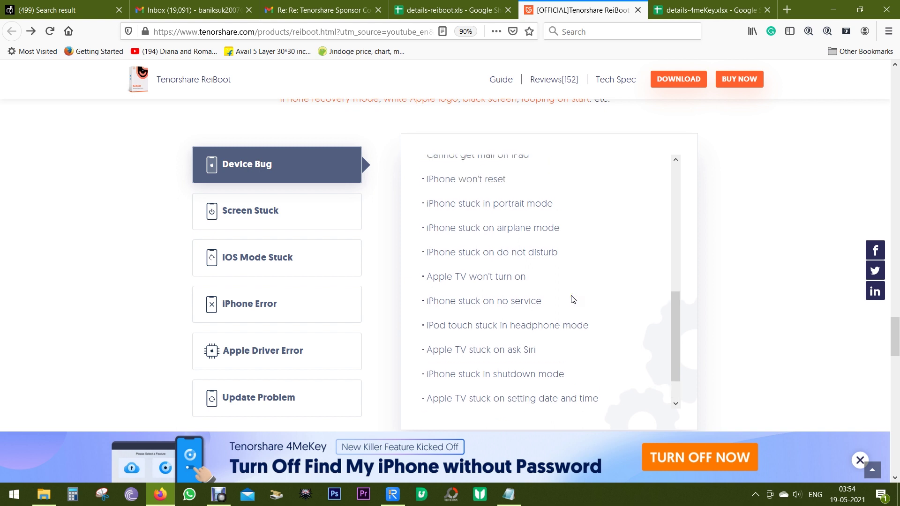
scroll(571, 299, up, 1)
scroll(571, 299, up, 1)
scroll(571, 298, up, 2)
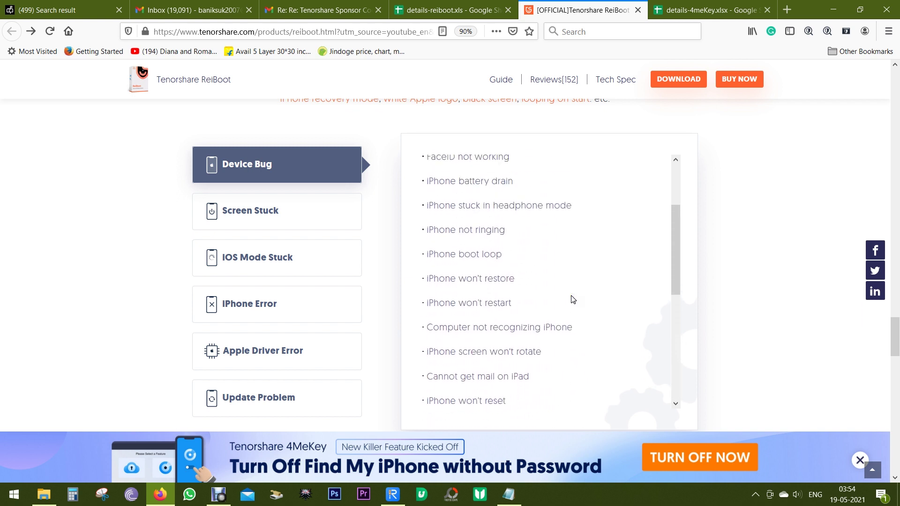
scroll(571, 299, up, 1)
scroll(571, 298, up, 1)
click(541, 231)
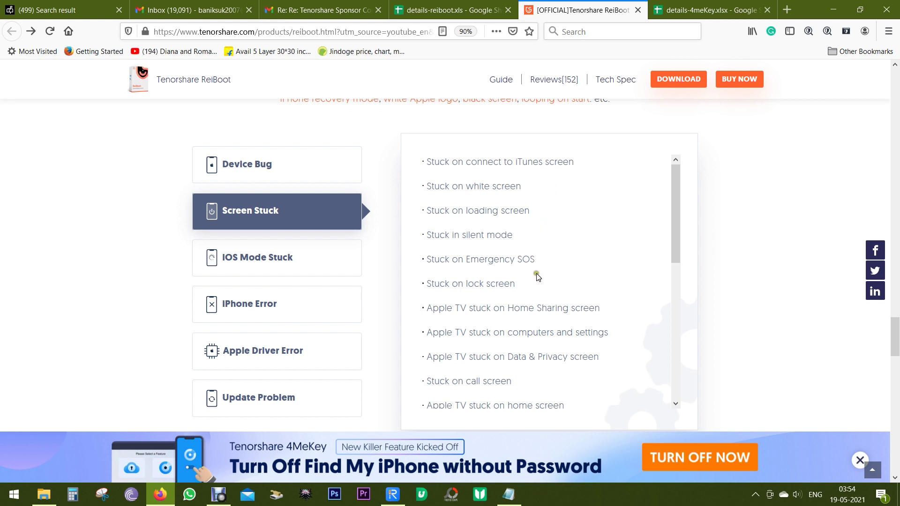
scroll(537, 277, down, 1)
scroll(537, 277, down, 3)
scroll(537, 277, down, 1)
scroll(537, 277, down, 3)
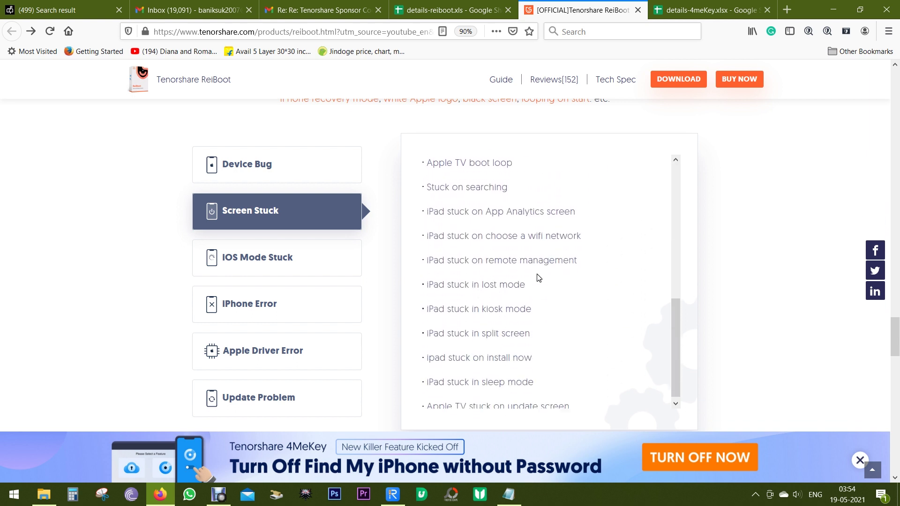
Browse the iOS Mode Stuck, iPhone Error, Apple Driver Error and Update Problem lists
click(296, 249)
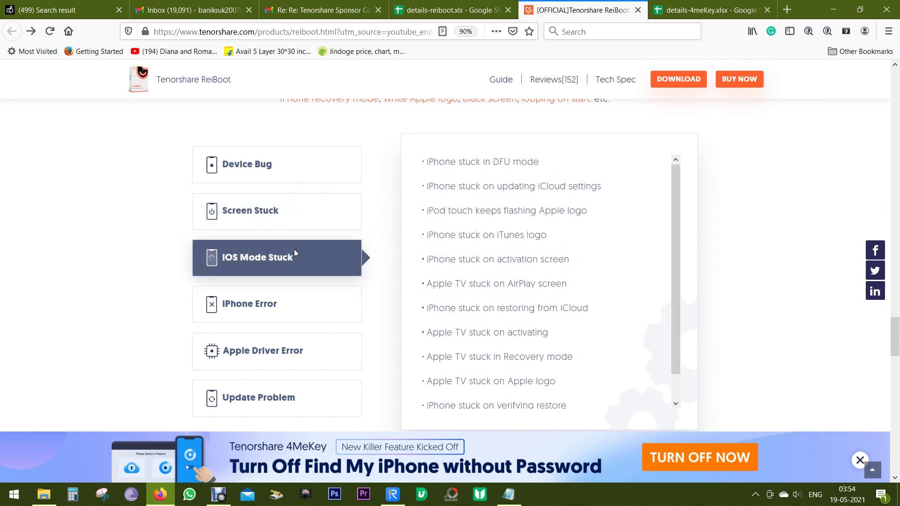
click(294, 251)
scroll(527, 262, down, 1)
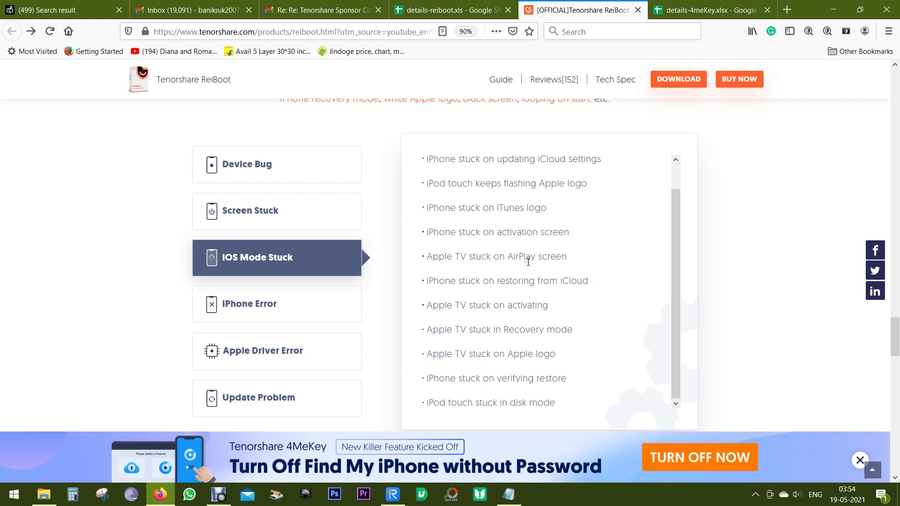
click(299, 295)
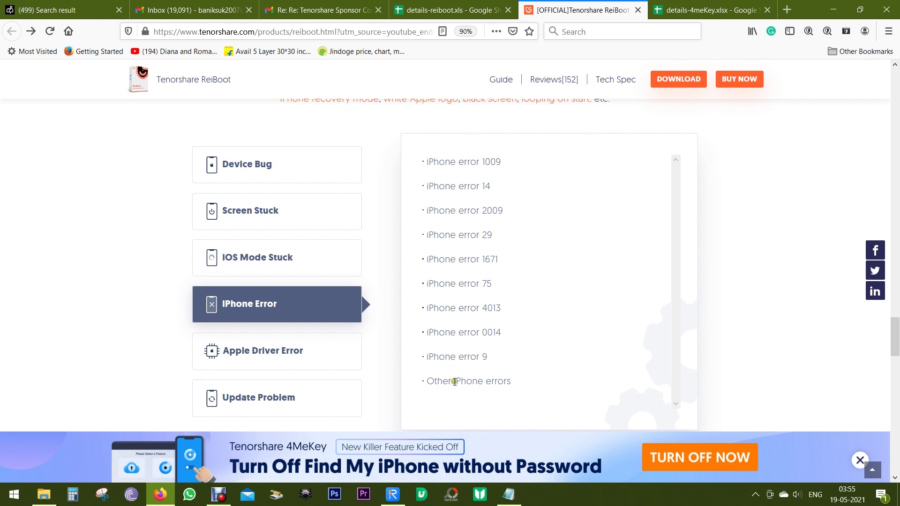
click(270, 337)
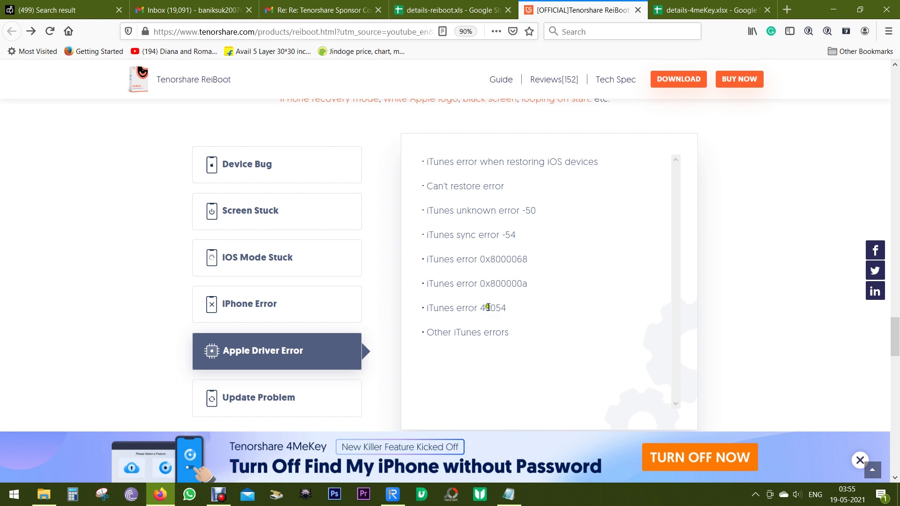
click(335, 400)
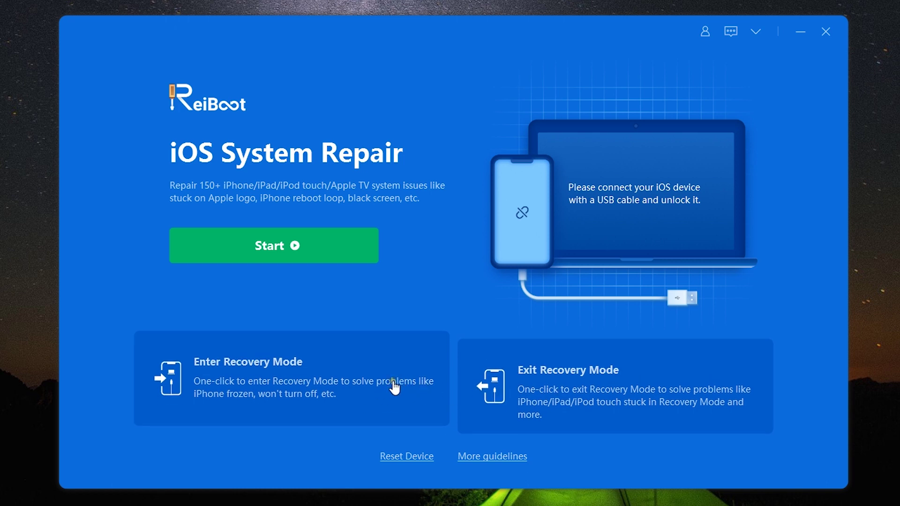
Put the iPhone 7 into recovery mode and back out, then open Reset Device
click(279, 366)
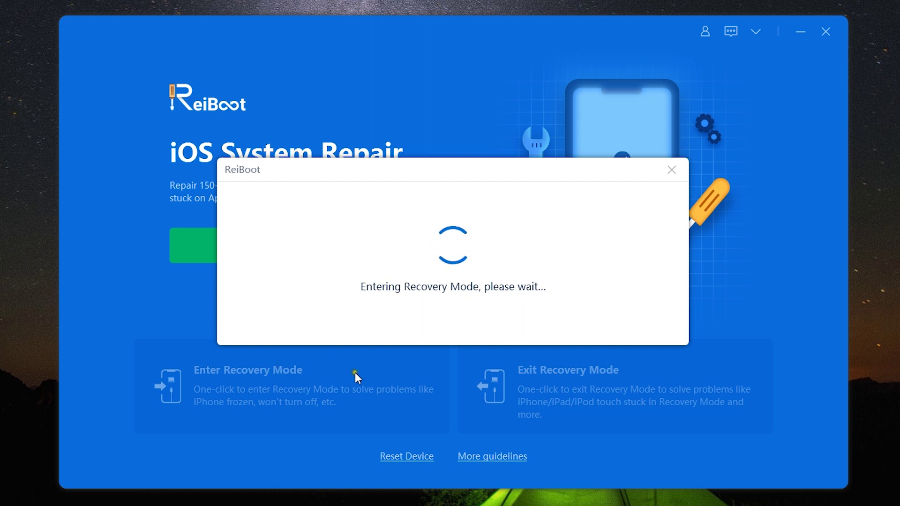
click(456, 302)
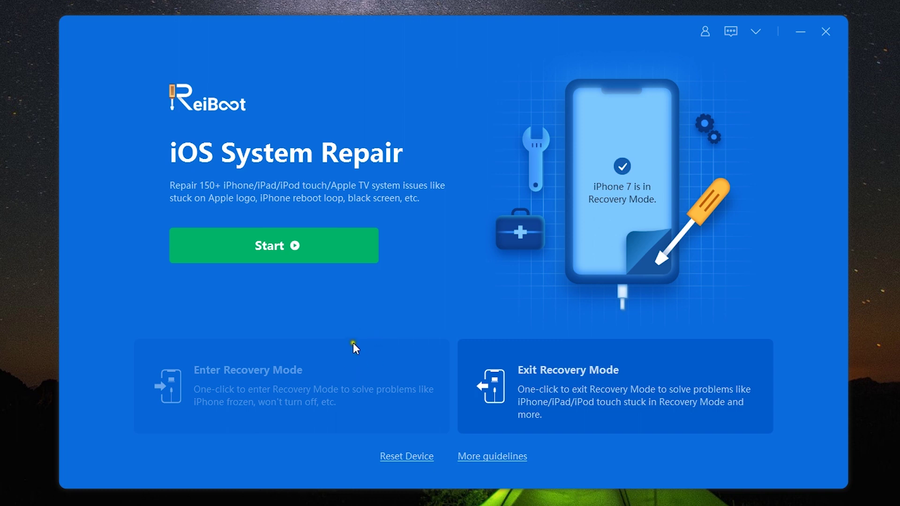
click(557, 387)
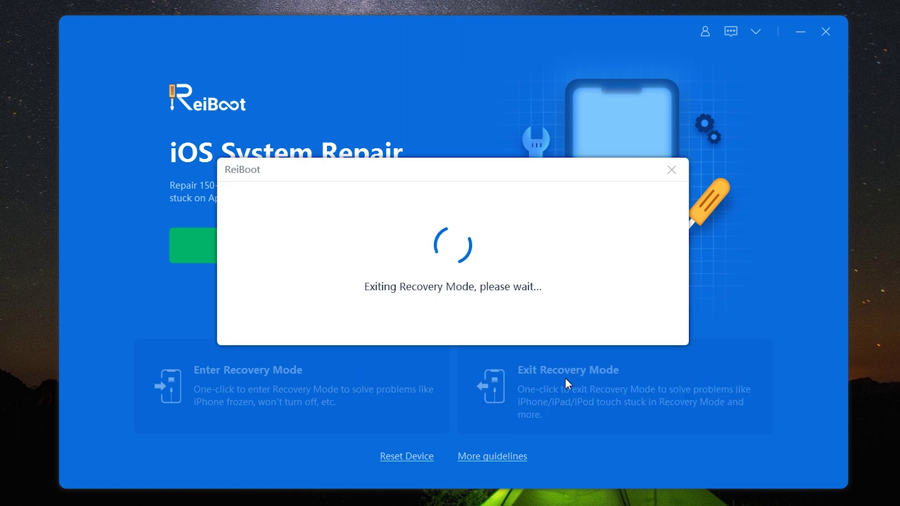
click(555, 310)
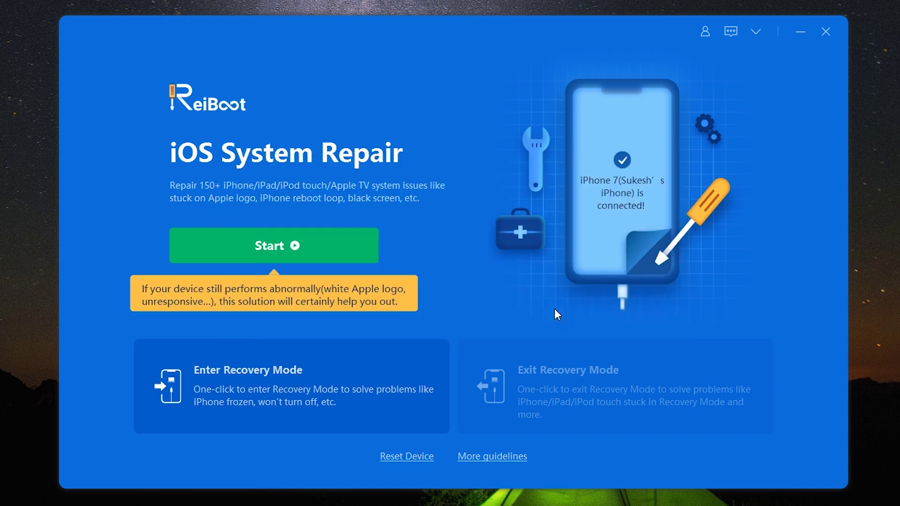
click(405, 457)
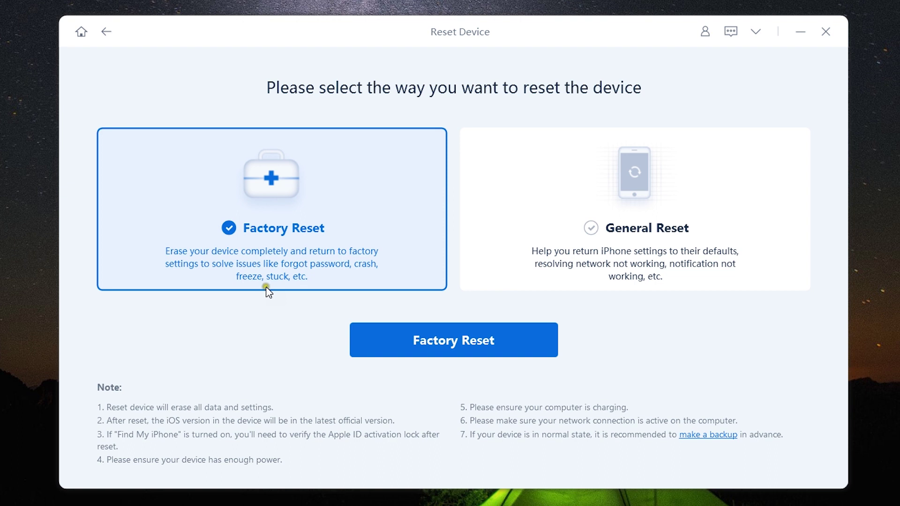
Select General Reset, review its note, and go back to the home screen
click(649, 230)
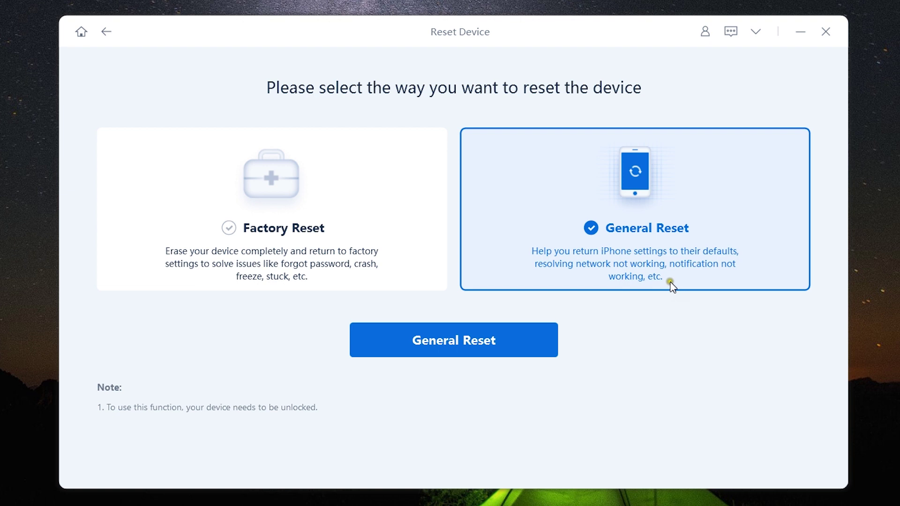
click(659, 254)
click(103, 32)
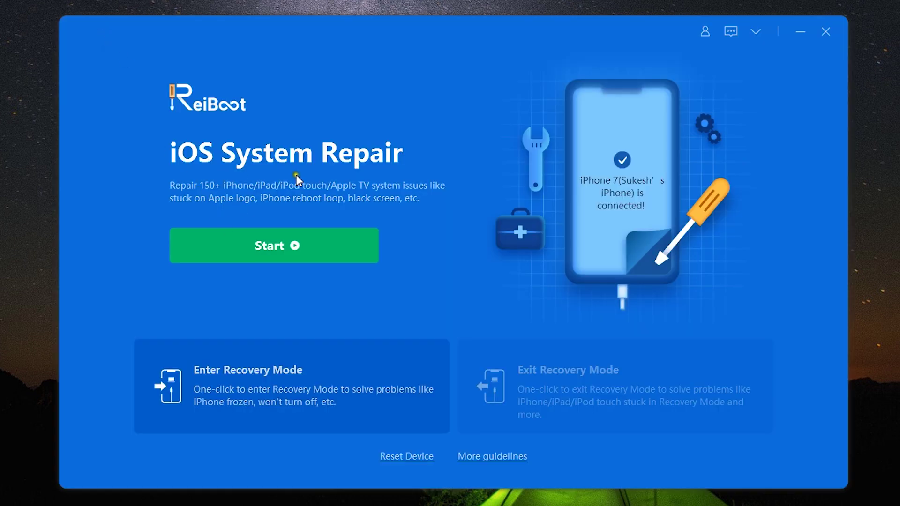
Try Deep Repair, reselect Standard Repair, and start it to fetch firmware 14.5.1
click(293, 241)
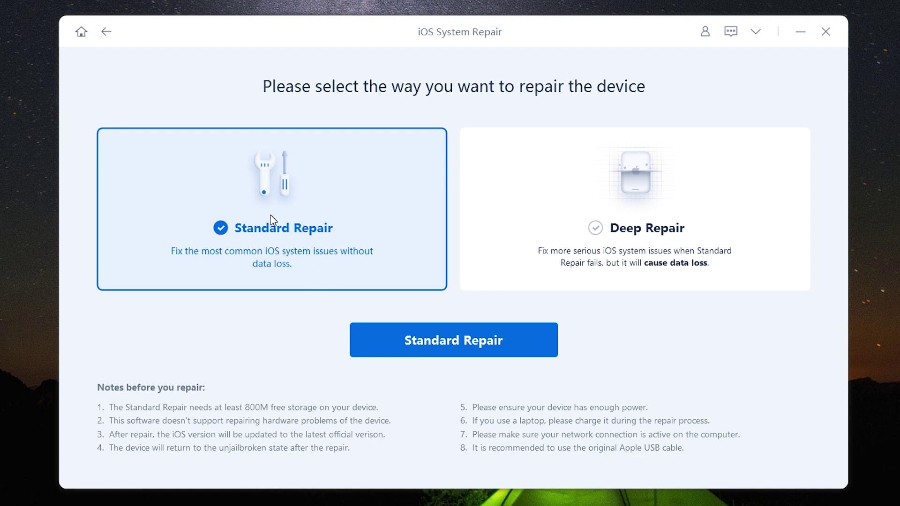
click(269, 276)
click(645, 234)
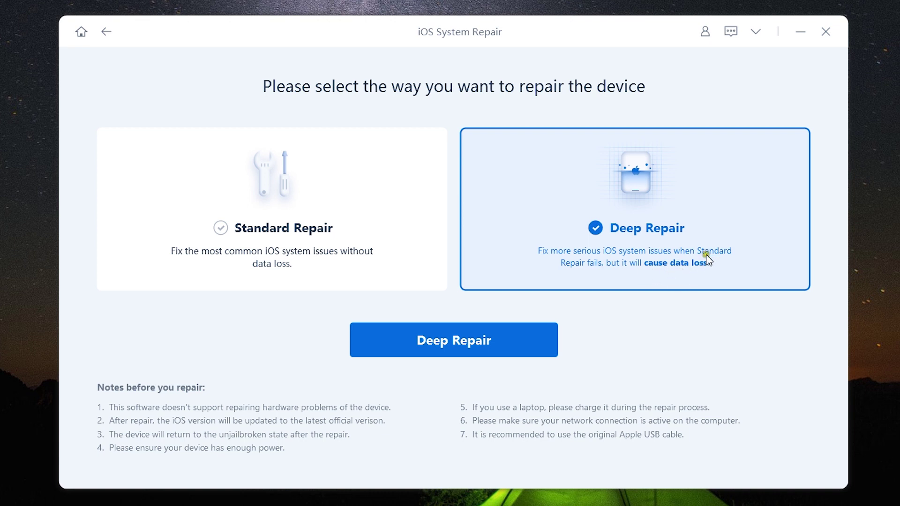
click(687, 259)
click(313, 248)
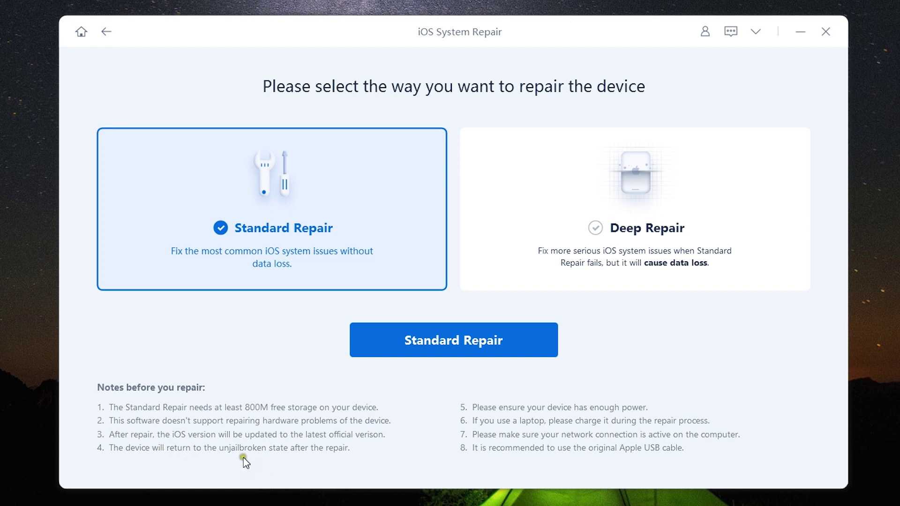
click(450, 340)
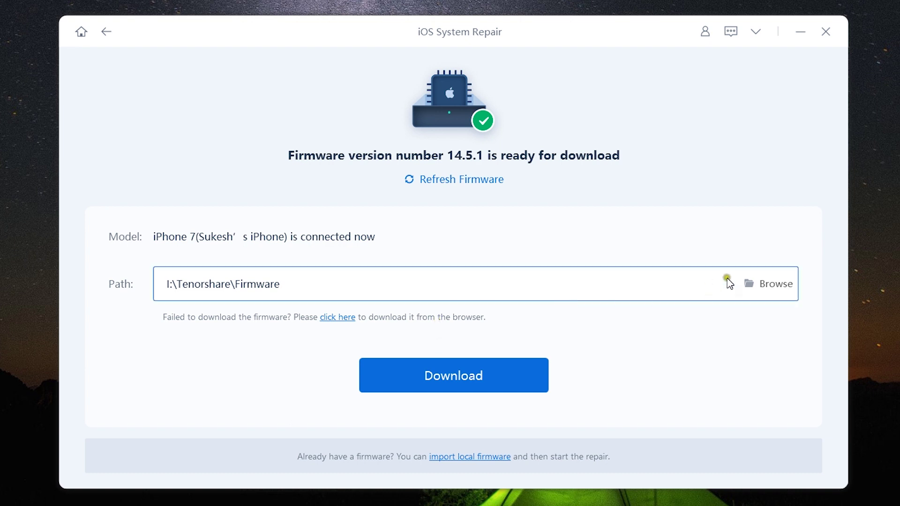
Set This PC > Documents as the firmware save folder
click(761, 283)
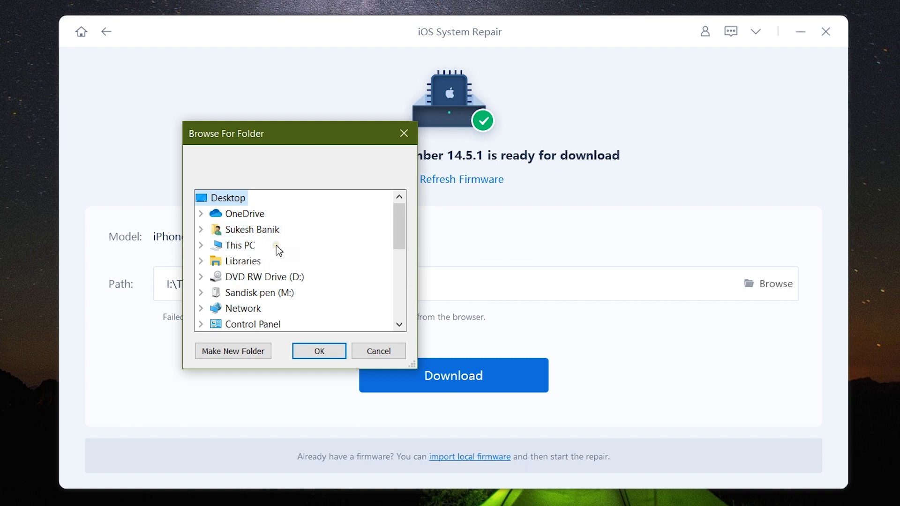
double_click(240, 245)
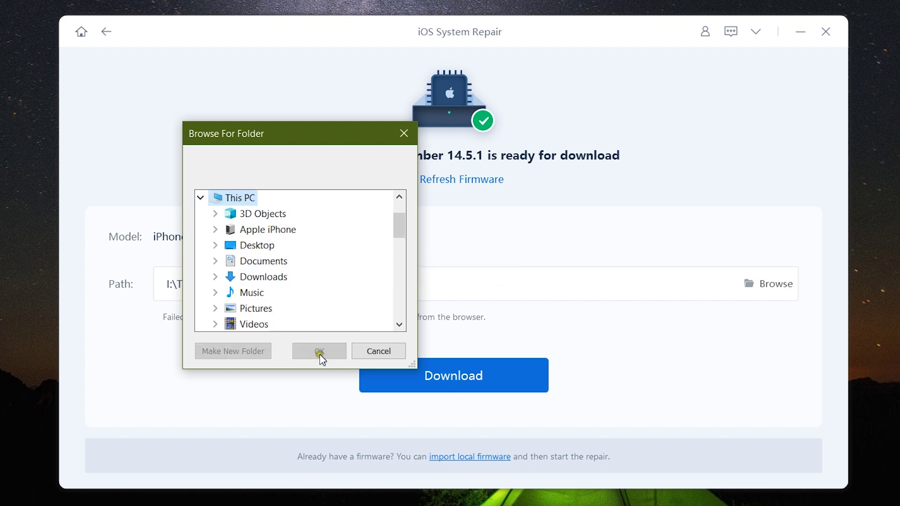
double_click(246, 261)
click(304, 354)
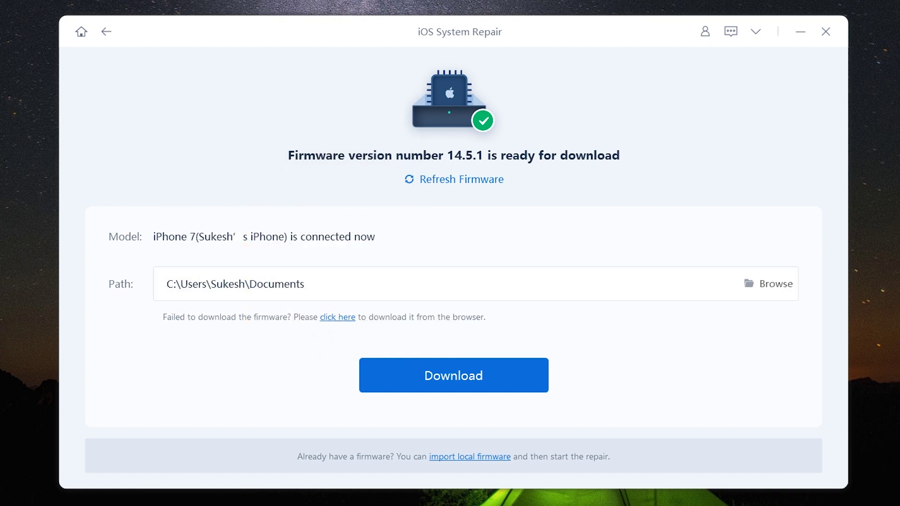
click(479, 310)
Try importing local firmware, then the browser download link for the 4.7 GB file
click(469, 457)
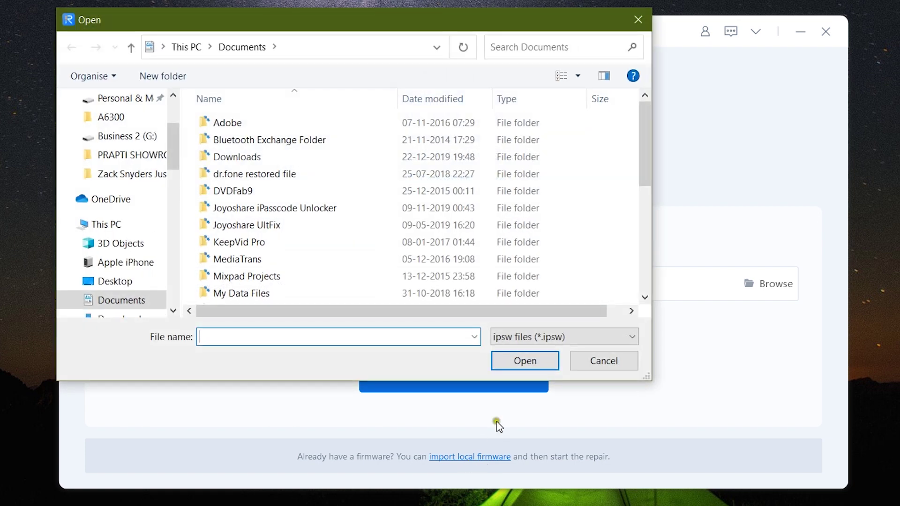
click(593, 355)
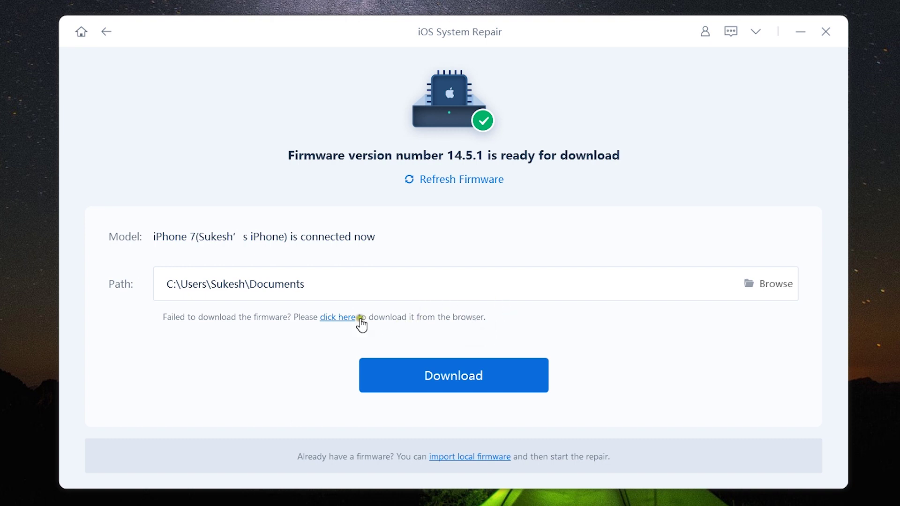
click(343, 317)
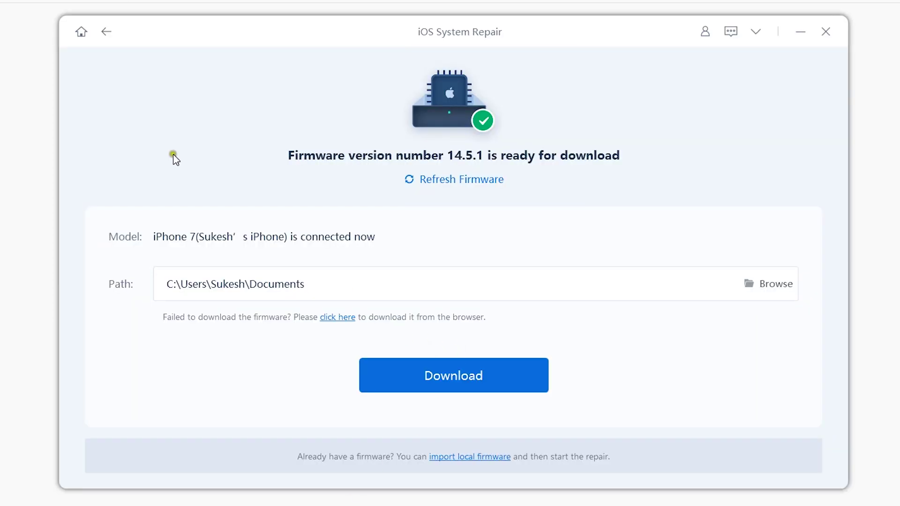
Go back, choose Deep Repair, and start it to reach the firmware 14.5.1 download
click(107, 31)
click(553, 193)
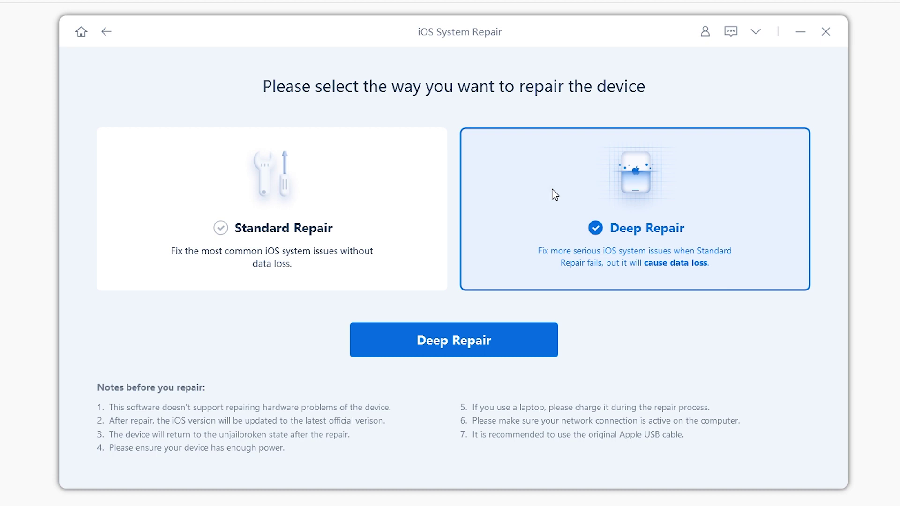
click(447, 343)
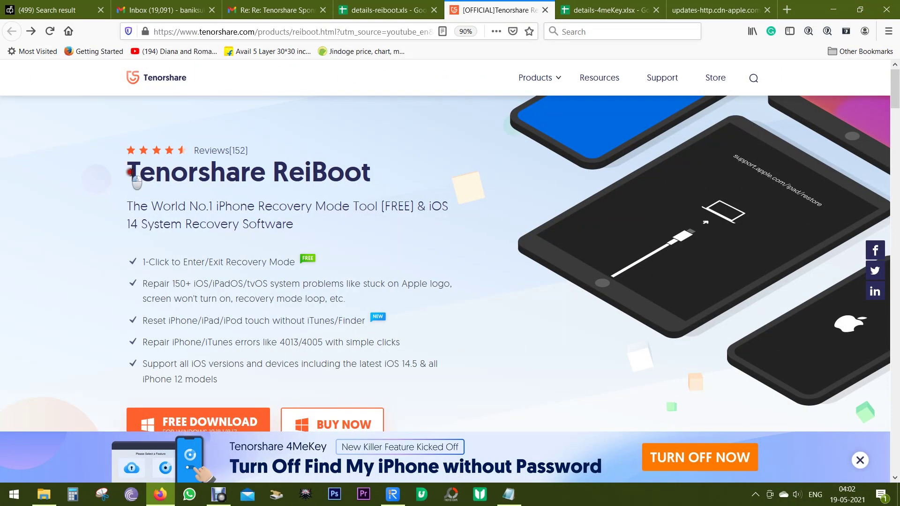
drag(126, 173, 380, 176)
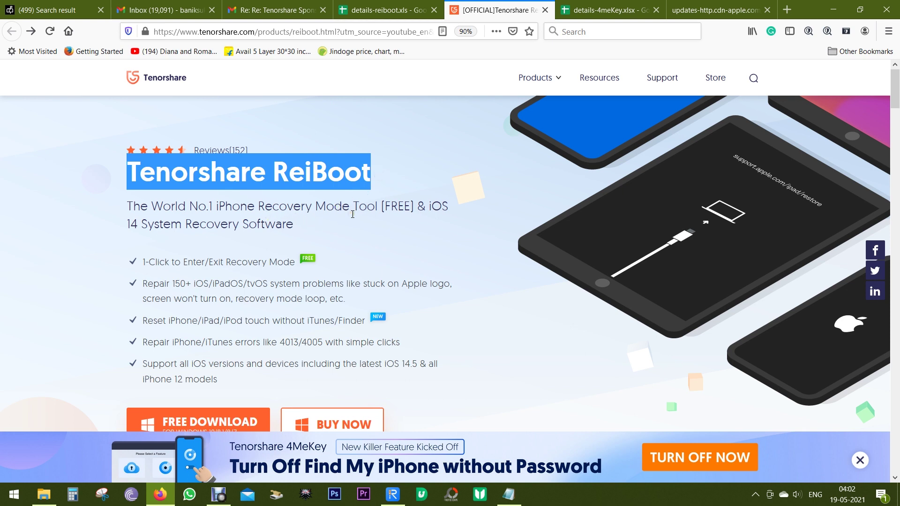
click(344, 237)
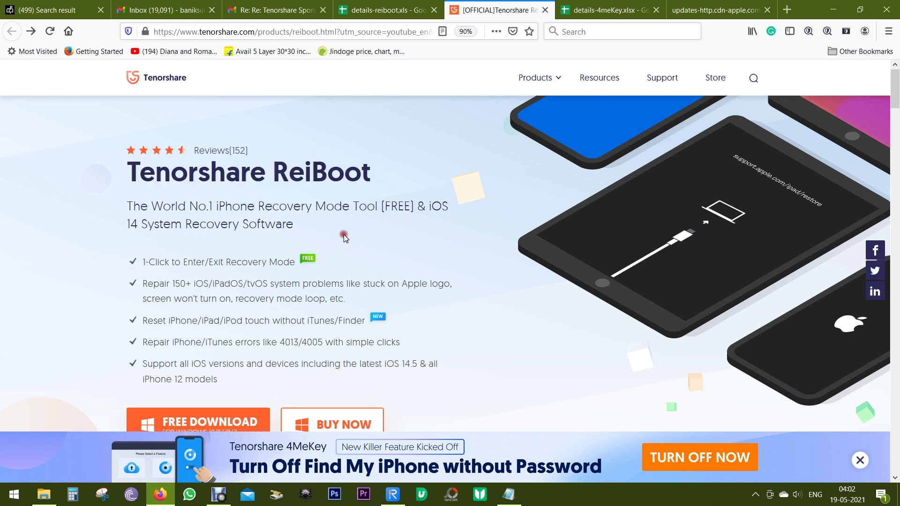
scroll(546, 322, down, 3)
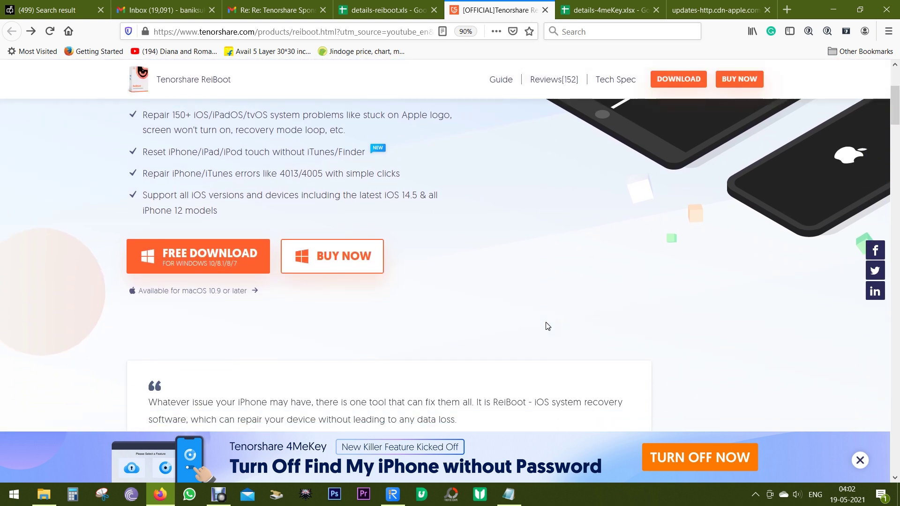
scroll(545, 327, down, 2)
scroll(546, 326, down, 3)
scroll(545, 327, down, 2)
scroll(547, 326, down, 3)
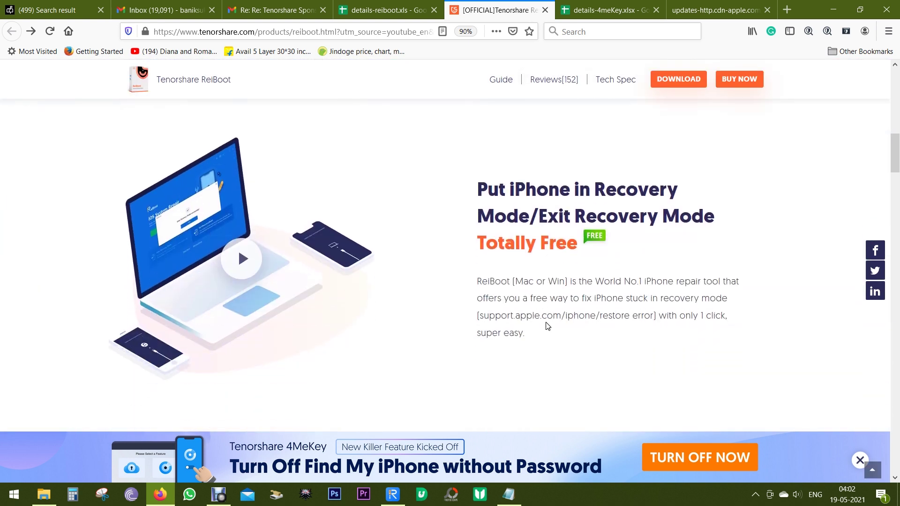
scroll(547, 327, up, 5)
scroll(547, 326, up, 10)
scroll(547, 326, down, 2)
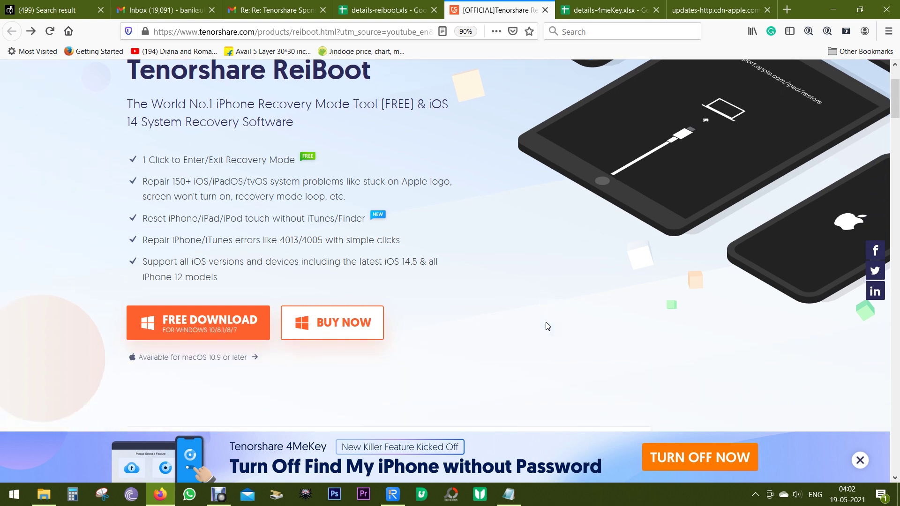
click(330, 313)
scroll(444, 310, down, 2)
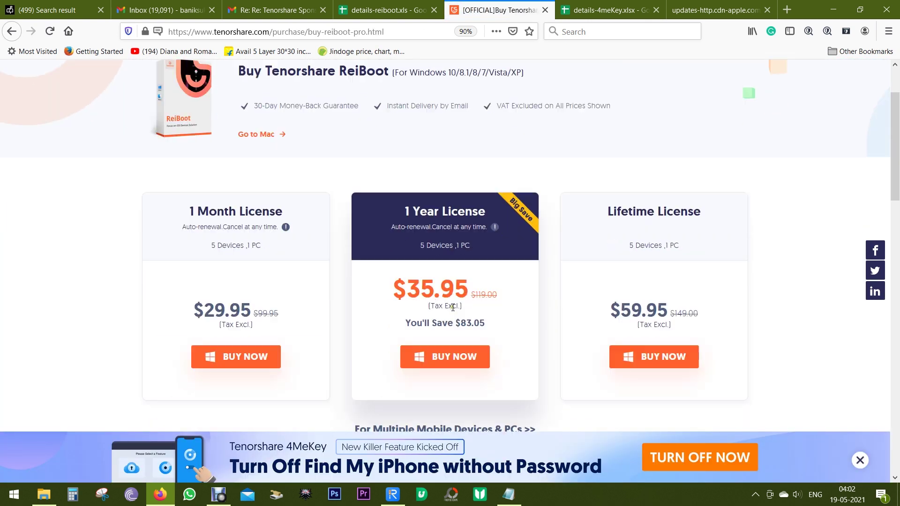
scroll(450, 308, down, 1)
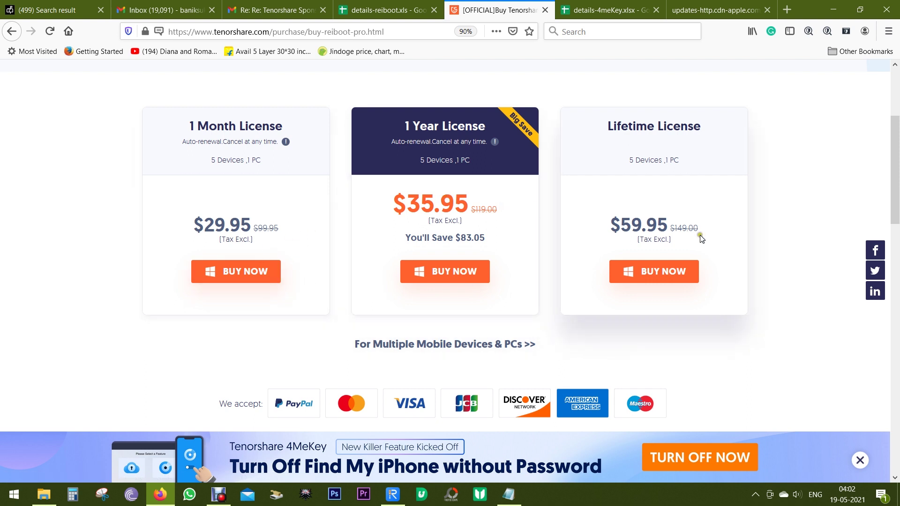
scroll(656, 249, down, 2)
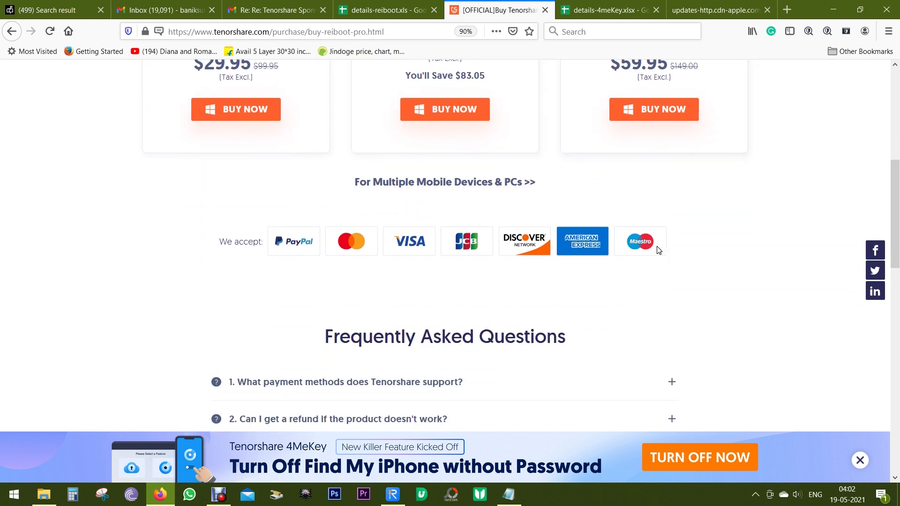
scroll(657, 249, down, 2)
scroll(657, 249, down, 2)
scroll(747, 334, up, 3)
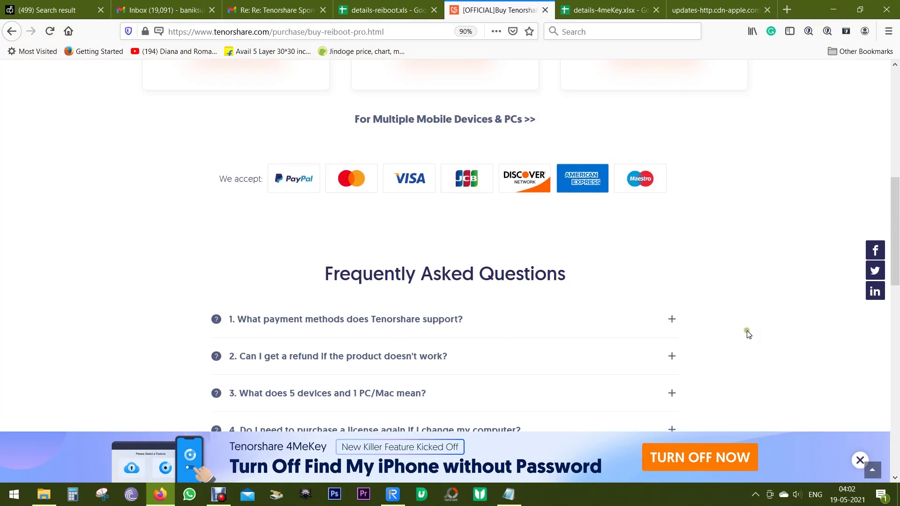
scroll(747, 337, up, 2)
scroll(747, 339, up, 2)
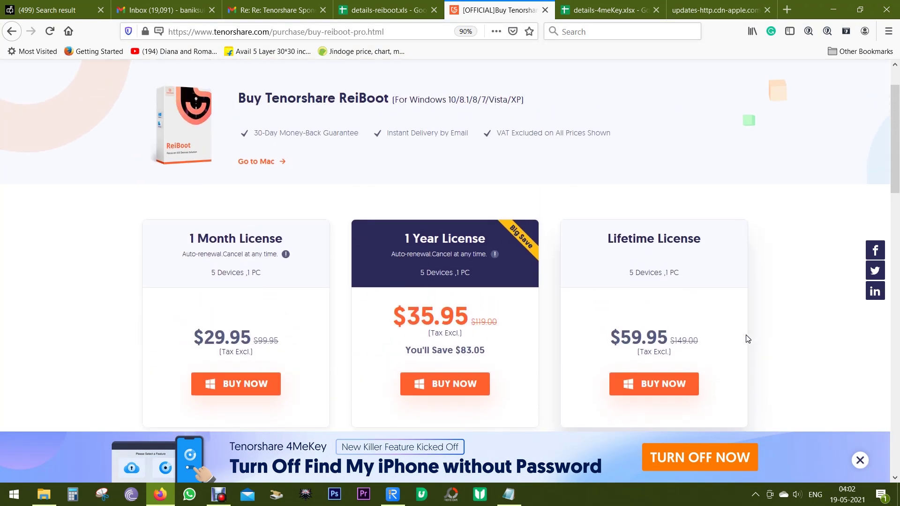
scroll(747, 339, up, 2)
scroll(774, 317, down, 1)
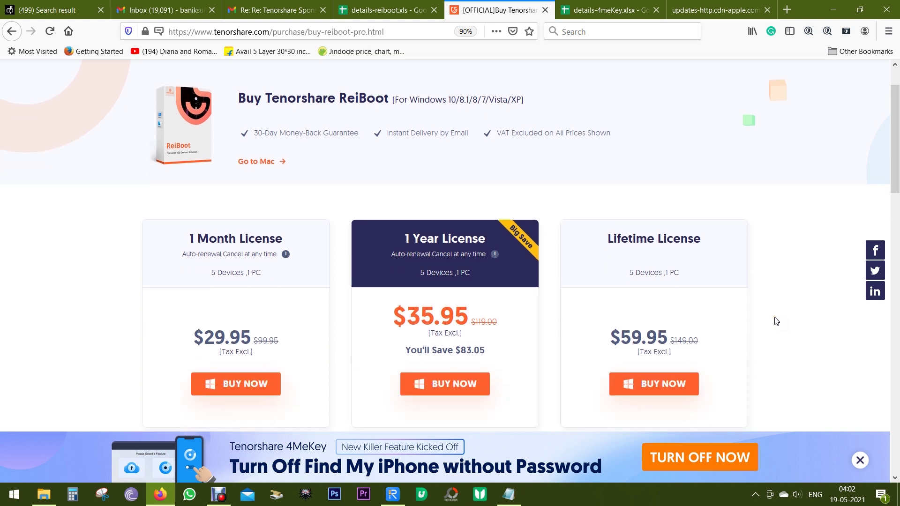